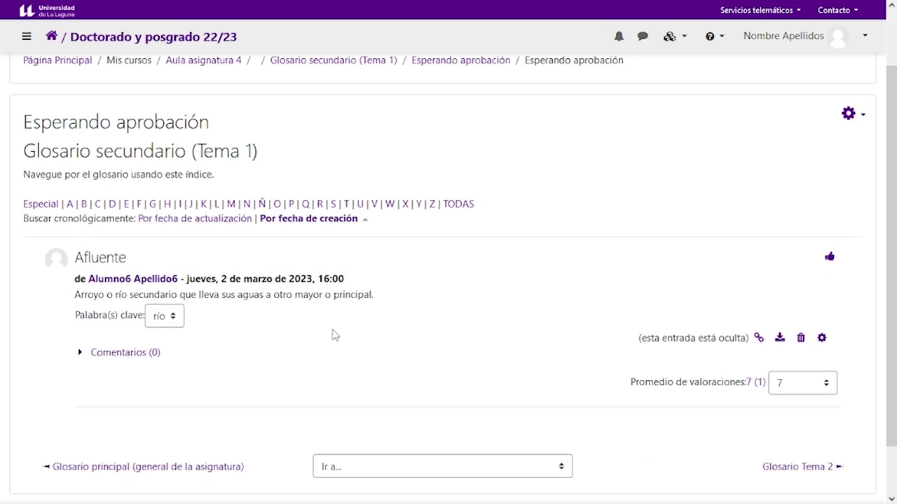
- Review the pending "Afluente" entry's term and definition and rate it 7
{"action": "left_click_drag", "start_coordinate": [83, 258], "coordinate": [114, 258]}
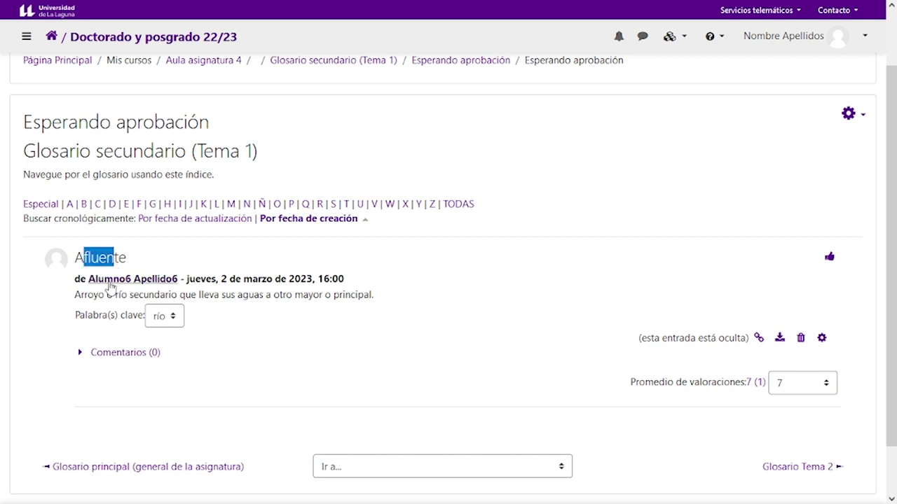
{"action": "left_click_drag", "start_coordinate": [82, 294], "coordinate": [145, 296]}
{"action": "left_click", "coordinate": [216, 333]}
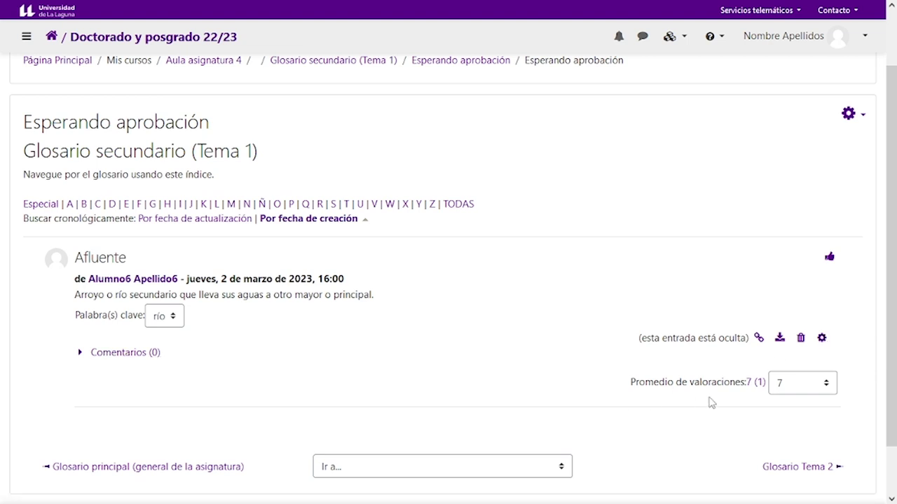
{"action": "left_click", "coordinate": [827, 384]}
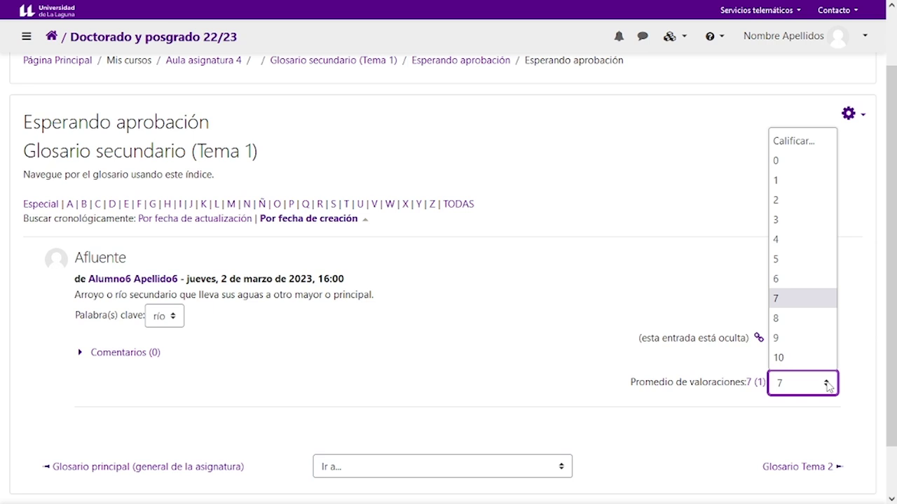
{"action": "left_click", "coordinate": [794, 298]}
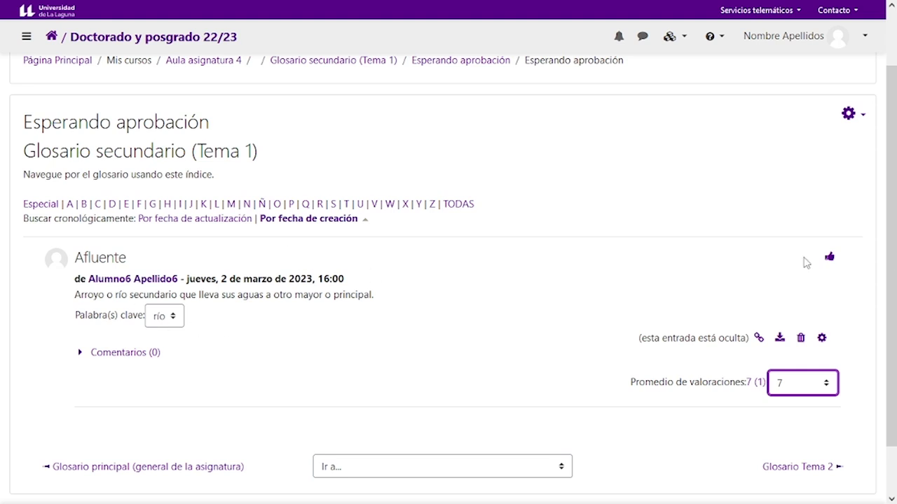
- Approve the pending "Afluente" entry and view it in the Glosario secundario (Tema 1) listing
{"action": "left_click", "coordinate": [830, 258]}
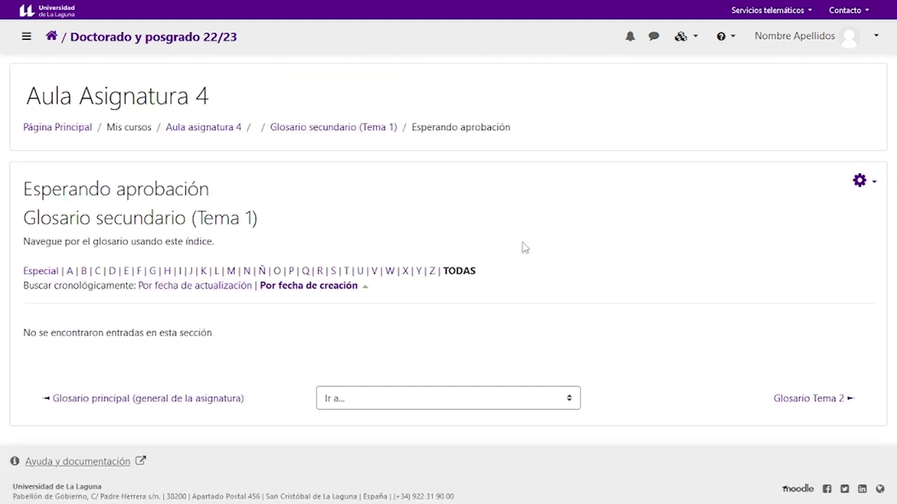
{"action": "left_click", "coordinate": [295, 128]}
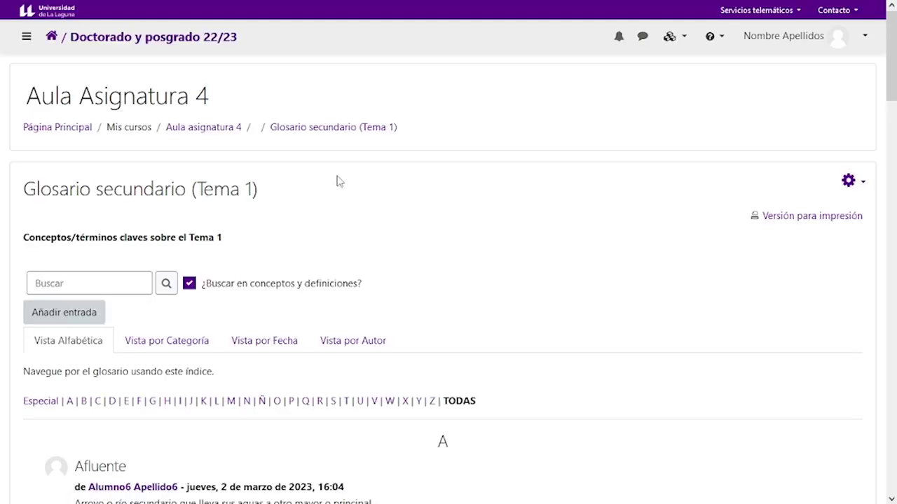
{"action": "scroll", "coordinate": [435, 242], "scroll_direction": "down", "scroll_amount": 3}
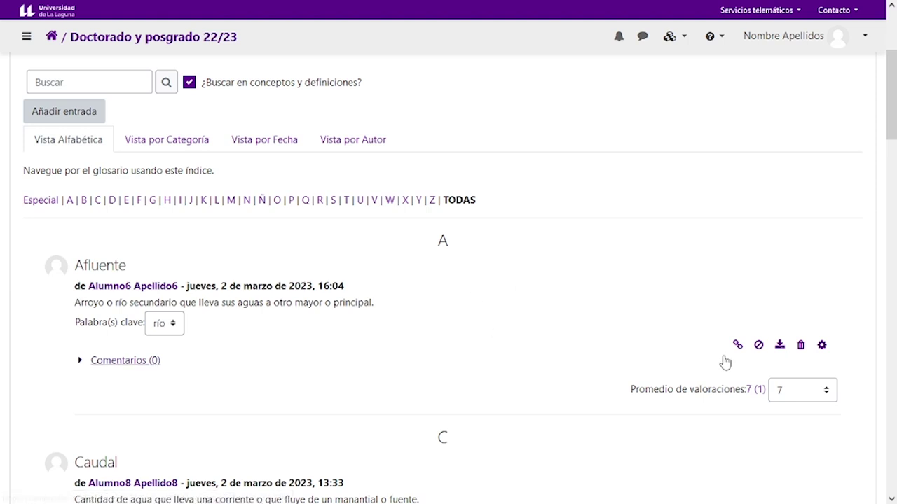
{"action": "left_click", "coordinate": [757, 345]}
{"action": "scroll", "coordinate": [441, 332], "scroll_direction": "up", "scroll_amount": 1}
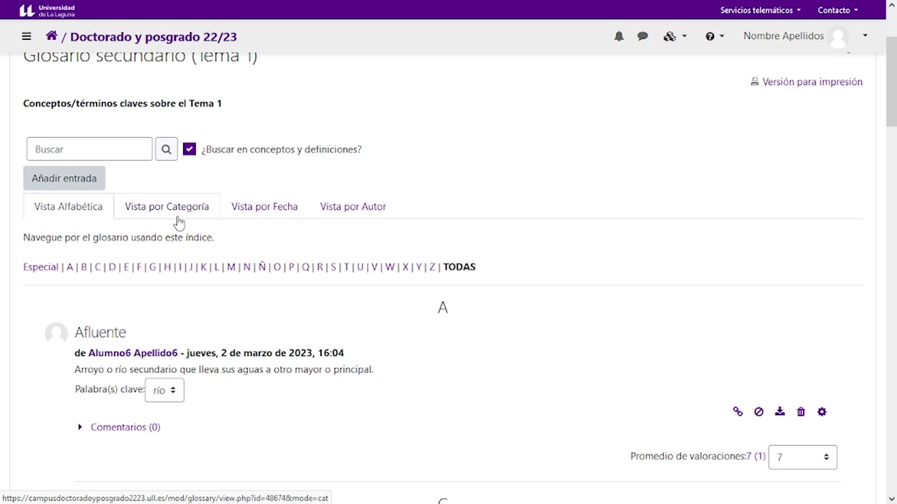
- Start a new entry in Glosario secundario (Tema 1) with "concepto" as its concept
{"action": "left_click", "coordinate": [46, 185]}
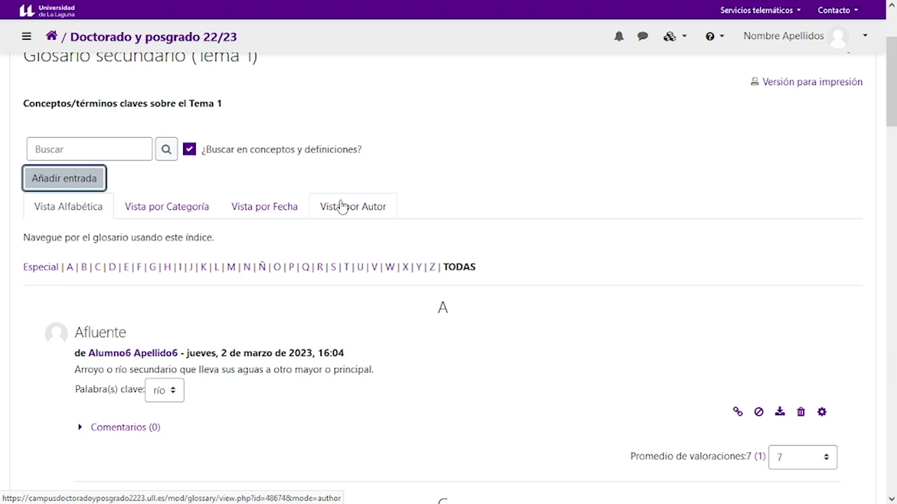
{"action": "scroll", "coordinate": [373, 243], "scroll_direction": "down", "scroll_amount": 1}
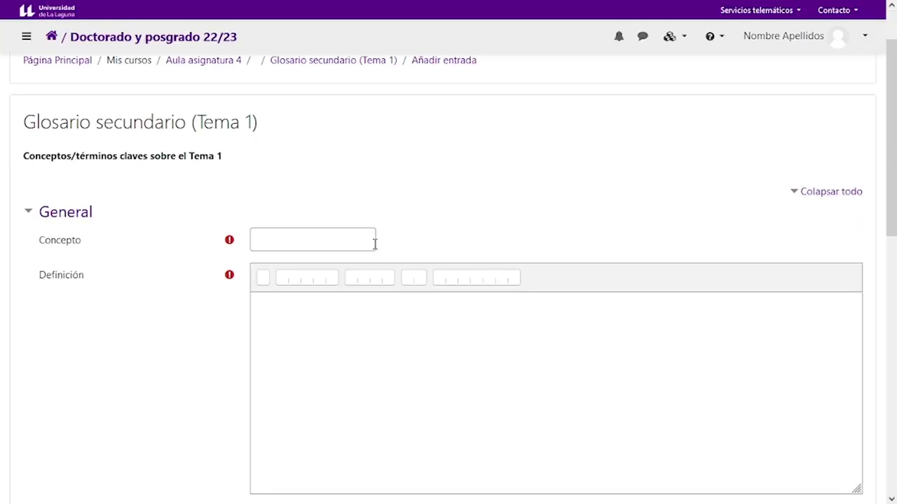
{"action": "left_click", "coordinate": [290, 243]}
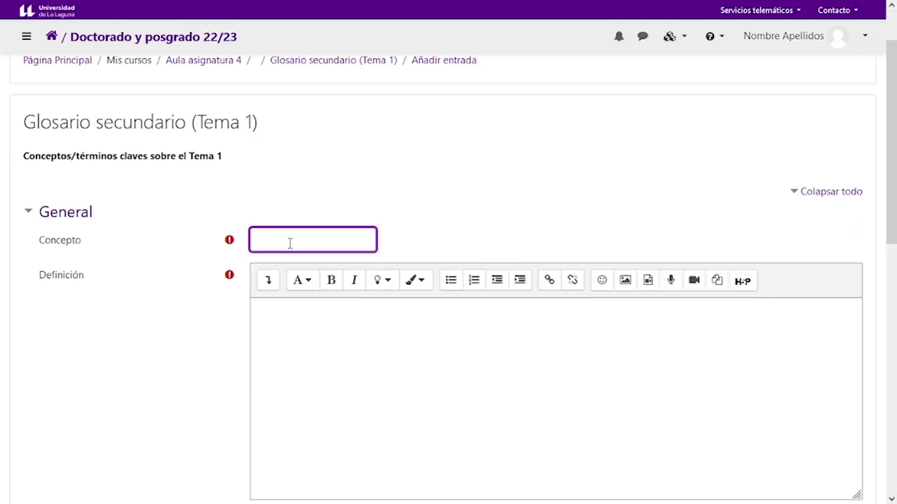
{"action": "type", "text": "concepto"}
- Enter "definición" as the new entry's definition
{"action": "left_click", "coordinate": [311, 332]}
{"action": "scroll", "coordinate": [312, 333], "scroll_direction": "down", "scroll_amount": 2}
{"action": "type", "text": "defini"}
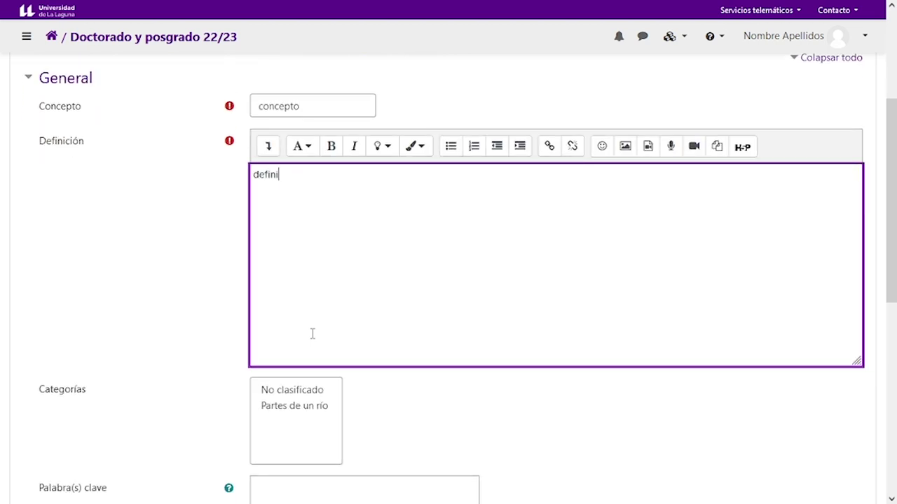
{"action": "type", "text": "icion"}
{"action": "key", "text": "BackSpace"}
{"action": "key", "text": "BackSpace"}
{"action": "key", "text": "BackSpace"}
{"action": "key", "text": "BackSpace"}
{"action": "key", "text": "BackSpace"}
{"action": "key", "text": "BackSpace"}
{"action": "type", "text": "ición"}
- Assign the new entry to the category "Partes de un río" and enter the keywords "clave 1, clave 2"
{"action": "scroll", "coordinate": [326, 360], "scroll_direction": "down", "scroll_amount": 2}
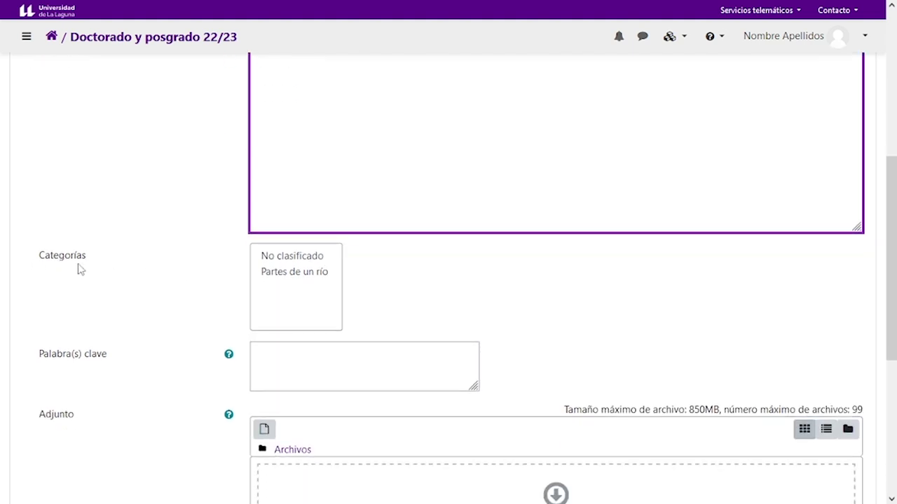
{"action": "left_click", "coordinate": [271, 257]}
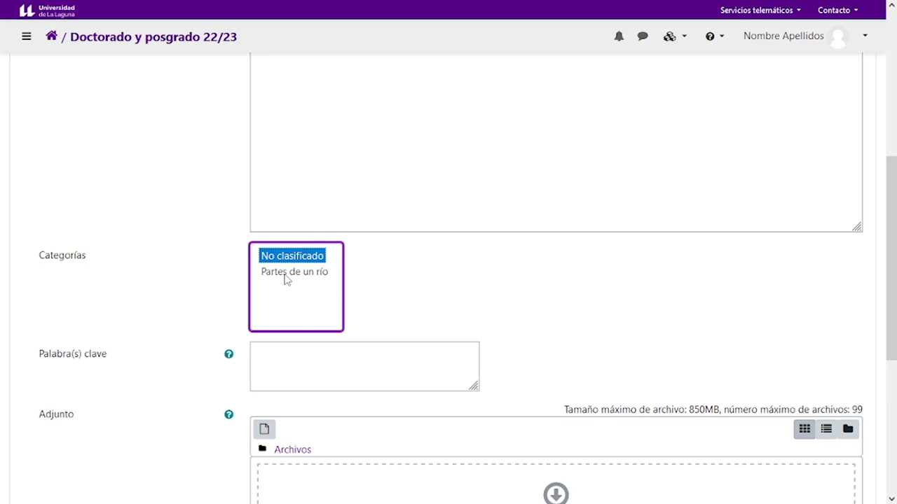
{"action": "left_click", "coordinate": [286, 274]}
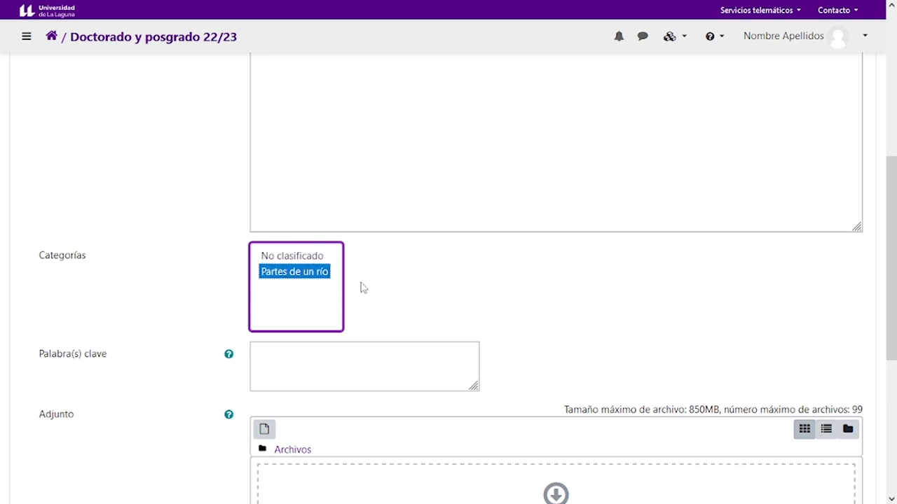
{"action": "scroll", "coordinate": [363, 287], "scroll_direction": "down", "scroll_amount": 2}
{"action": "left_click", "coordinate": [294, 243]}
{"action": "type", "text": "clave"}
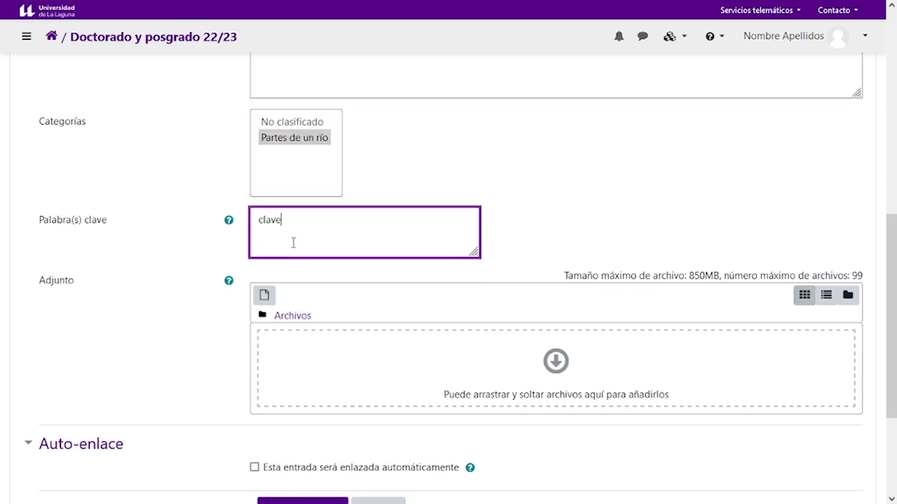
{"action": "type", "text": " 1, clave 2"}
- Enable automatic linking for the new entry and save it
{"action": "scroll", "coordinate": [293, 243], "scroll_direction": "down", "scroll_amount": 1}
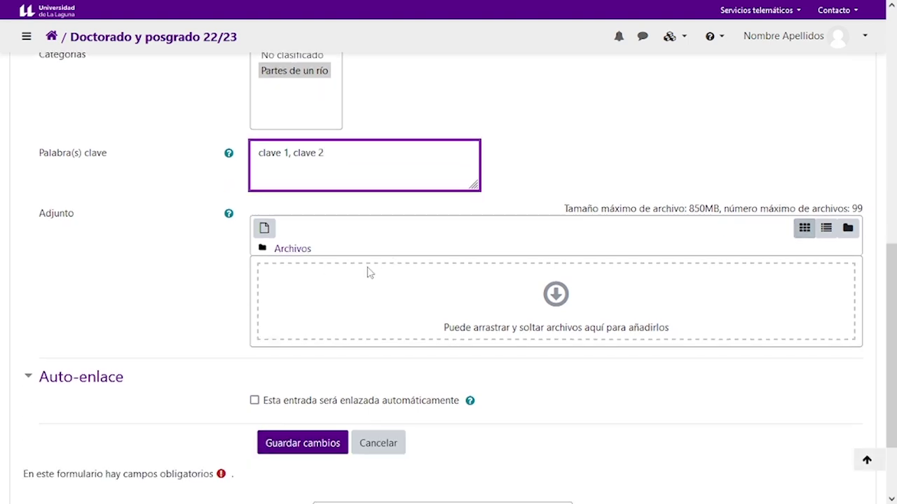
{"action": "scroll", "coordinate": [330, 266], "scroll_direction": "down", "scroll_amount": 1}
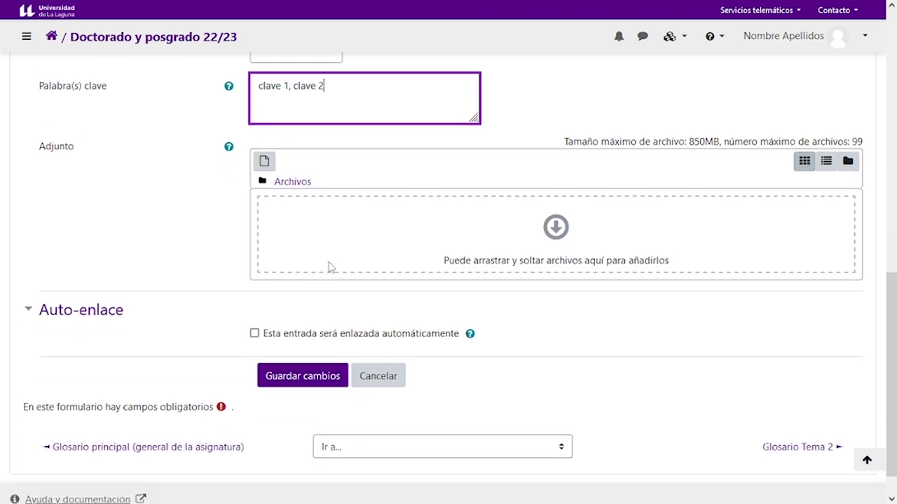
{"action": "left_click", "coordinate": [254, 335]}
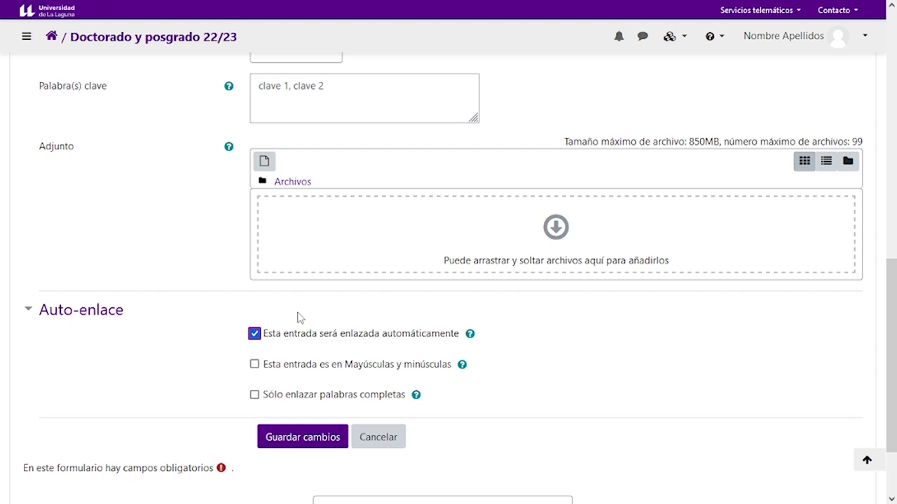
{"action": "left_click", "coordinate": [293, 441]}
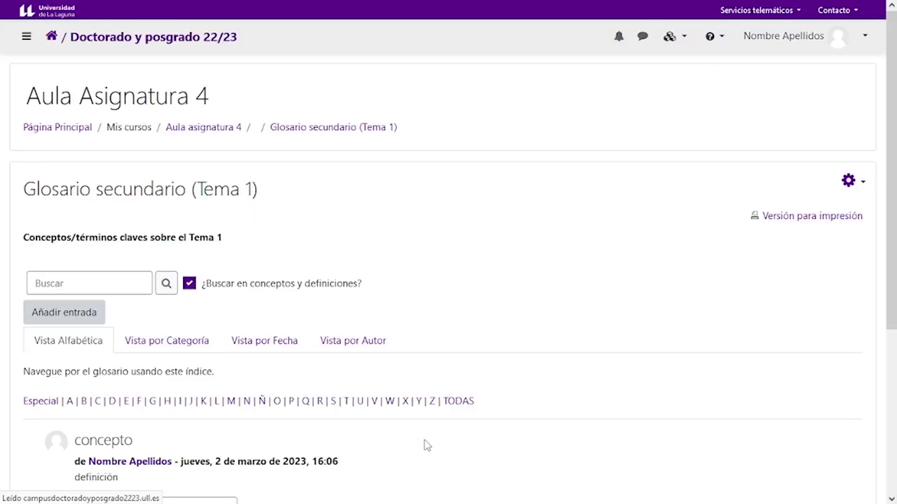
- Examine the saved "concepto" entry, and view the glossary's entries under the letter C
{"action": "scroll", "coordinate": [425, 425], "scroll_direction": "down", "scroll_amount": 2}
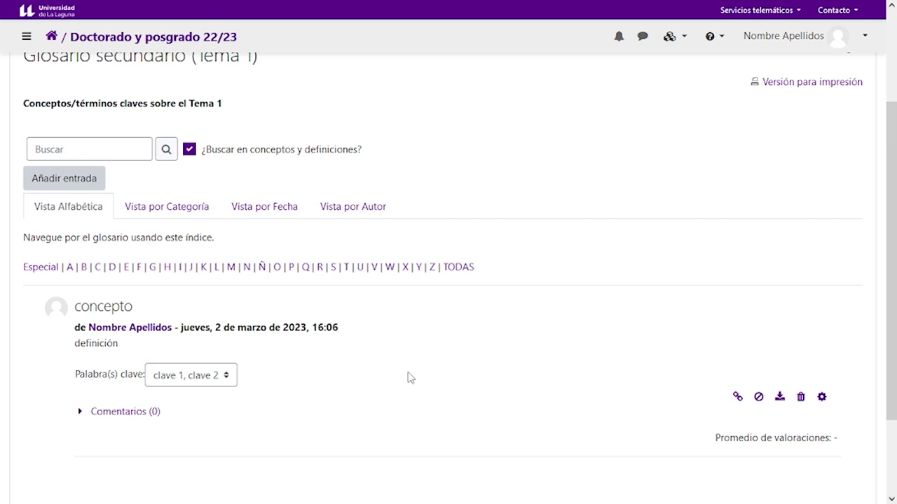
{"action": "scroll", "coordinate": [410, 378], "scroll_direction": "up", "scroll_amount": 1}
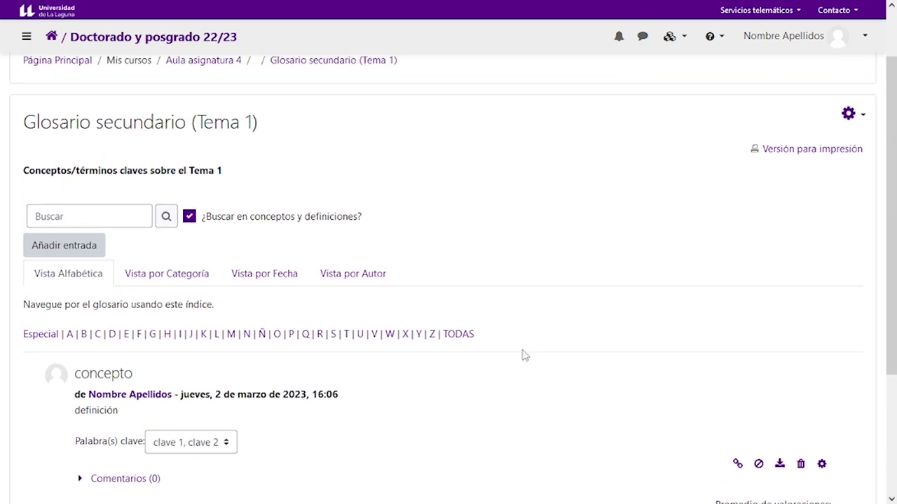
{"action": "scroll", "coordinate": [522, 356], "scroll_direction": "down", "scroll_amount": 2}
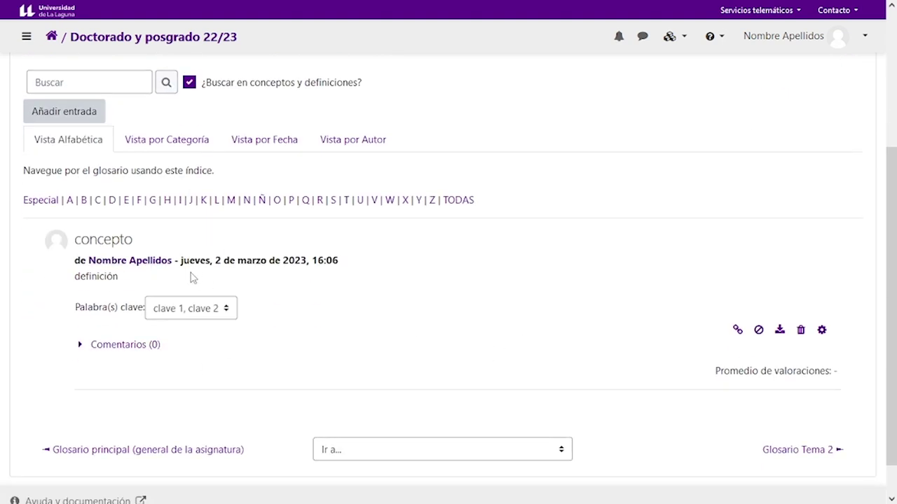
{"action": "scroll", "coordinate": [378, 321], "scroll_direction": "up", "scroll_amount": 3}
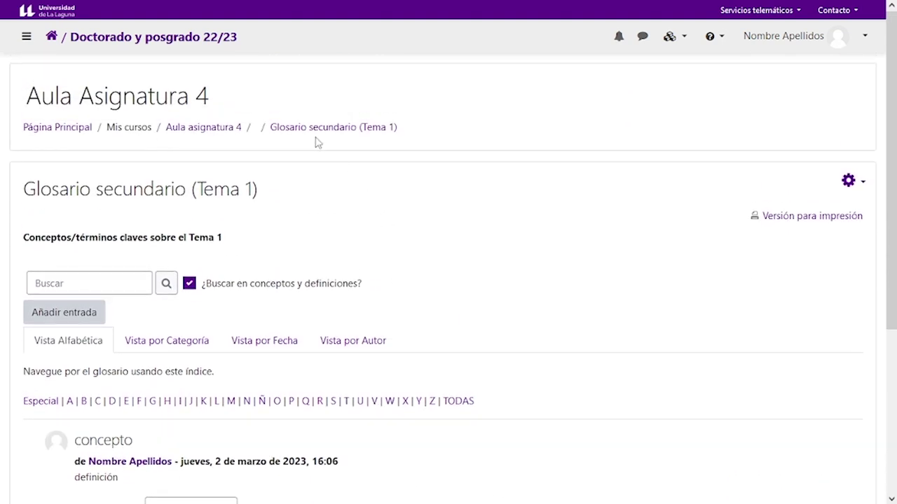
{"action": "left_click", "coordinate": [305, 134]}
{"action": "scroll", "coordinate": [497, 295], "scroll_direction": "down", "scroll_amount": 4}
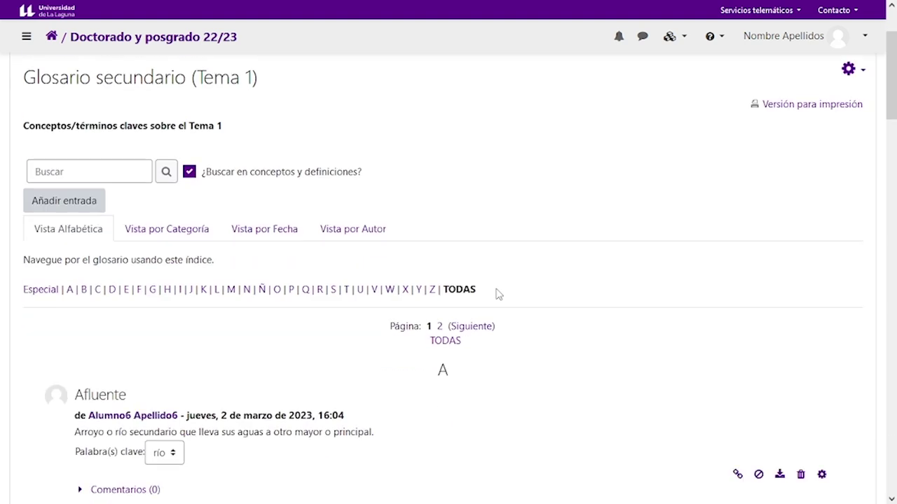
{"action": "scroll", "coordinate": [497, 295], "scroll_direction": "up", "scroll_amount": 1}
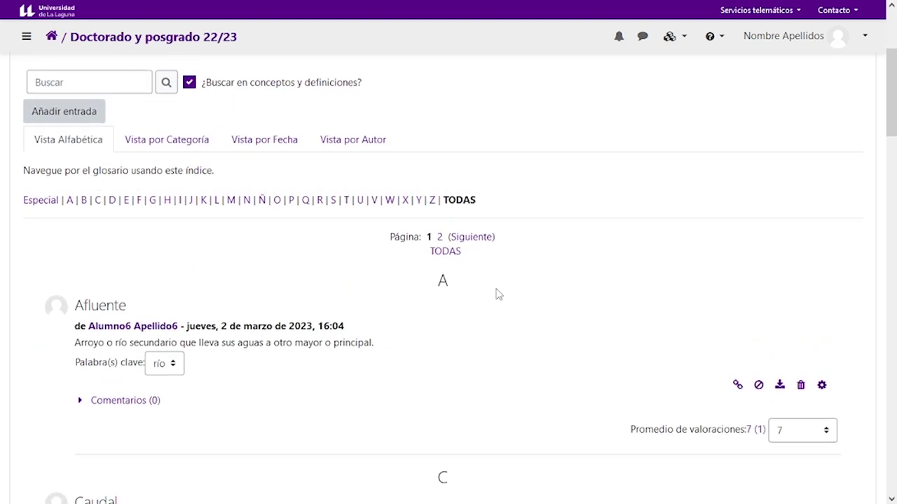
{"action": "left_click", "coordinate": [97, 202]}
{"action": "scroll", "coordinate": [251, 280], "scroll_direction": "down", "scroll_amount": 5}
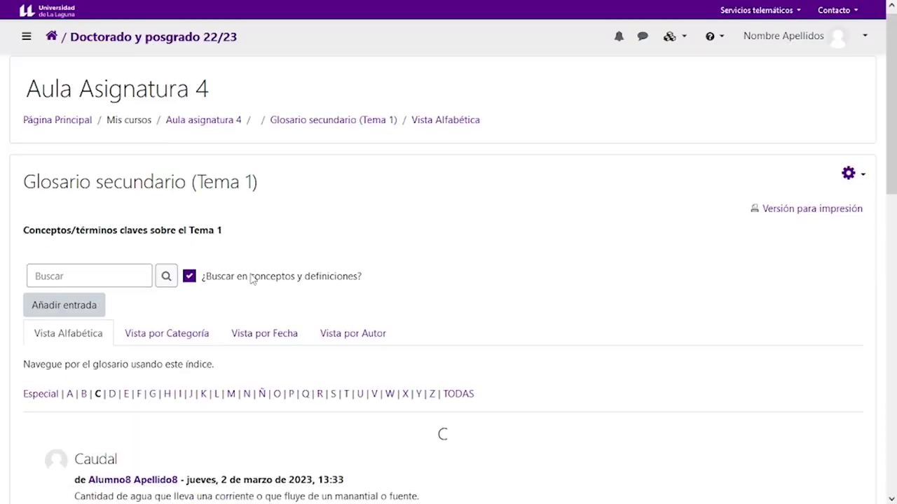
{"action": "scroll", "coordinate": [251, 279], "scroll_direction": "down", "scroll_amount": 1}
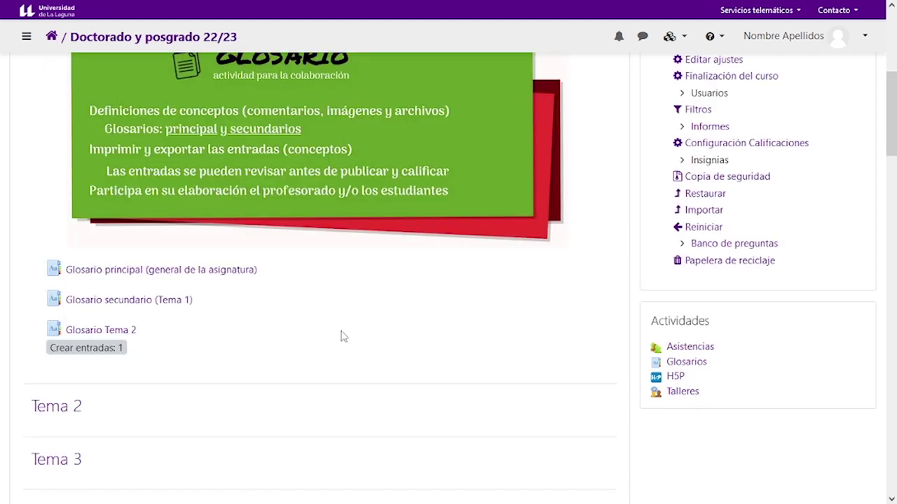
- Turn on editing for the Aula asignatura 4 course and add an "Entrada aleatoria del glosario" block
{"action": "scroll", "coordinate": [403, 321], "scroll_direction": "up", "scroll_amount": 5}
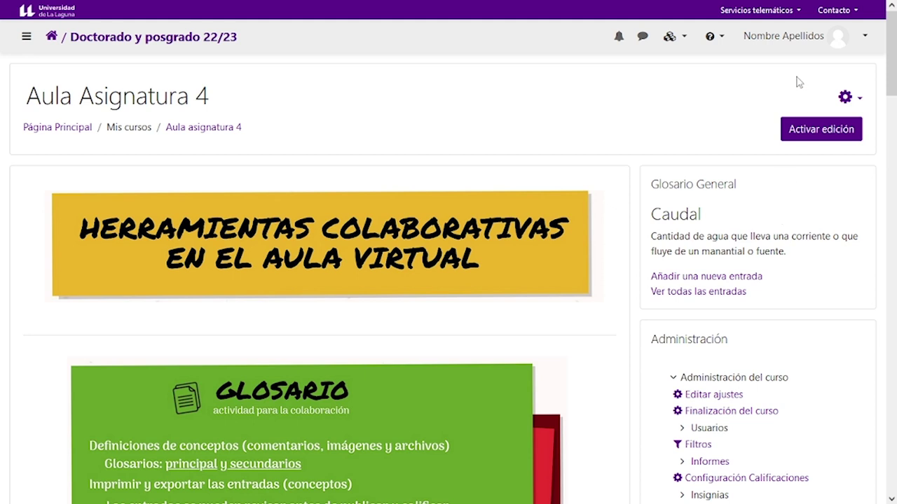
{"action": "left_click", "coordinate": [806, 127]}
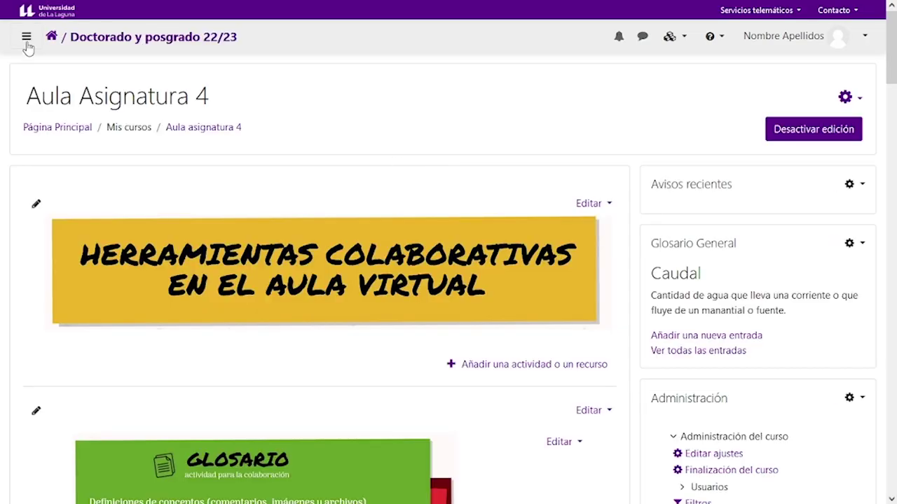
{"action": "left_click", "coordinate": [27, 42]}
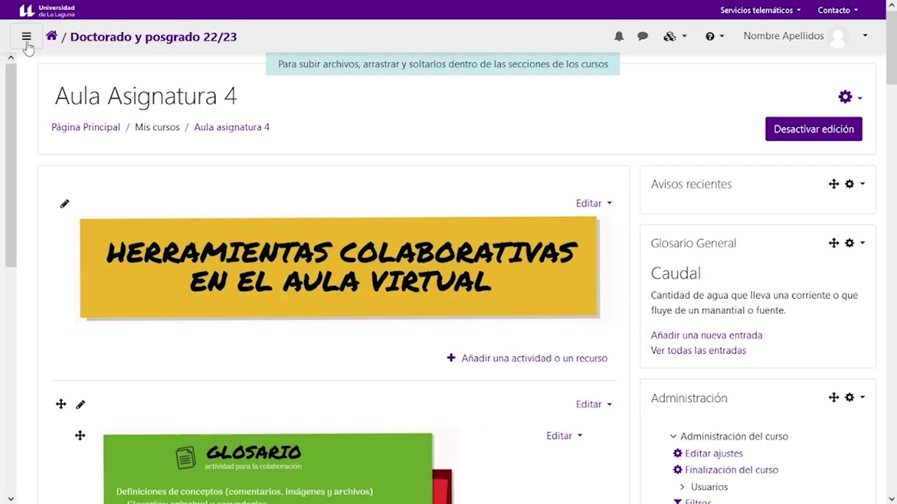
{"action": "scroll", "coordinate": [72, 266], "scroll_direction": "down", "scroll_amount": 5}
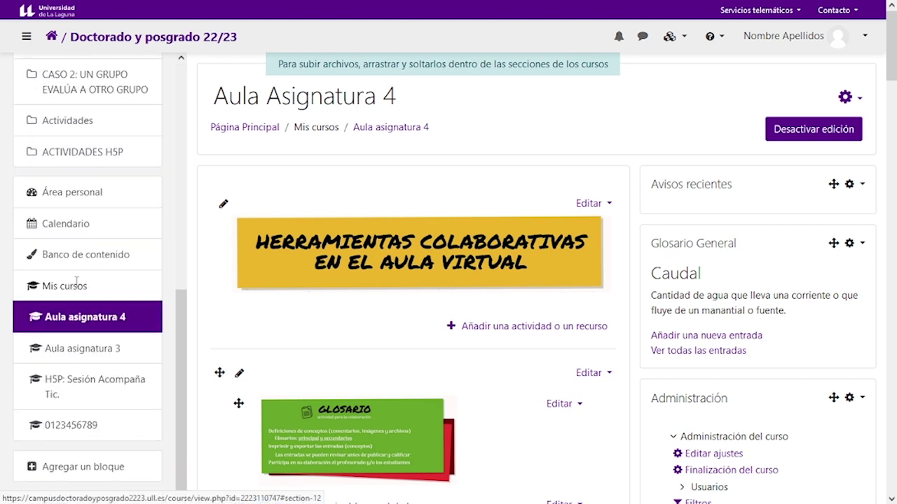
{"action": "left_click", "coordinate": [107, 470]}
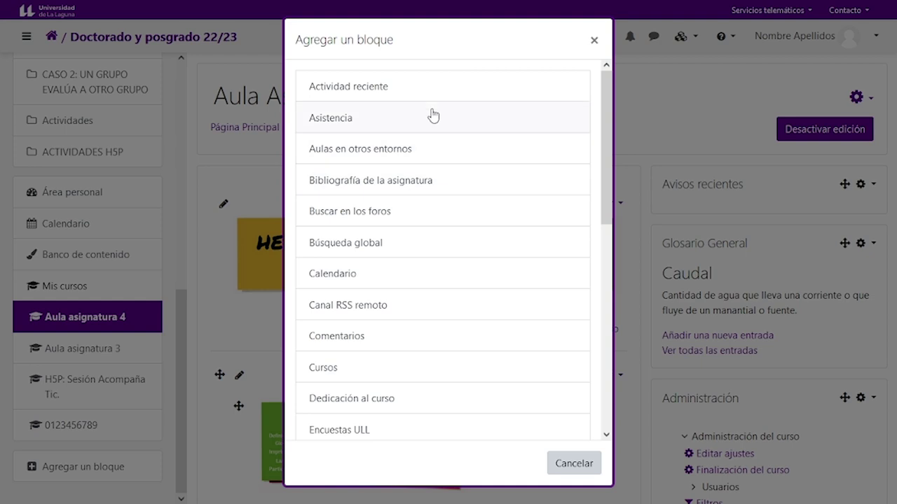
{"action": "left_click_drag", "start_coordinate": [606, 194], "coordinate": [479, 288]}
{"action": "left_click", "coordinate": [387, 273]}
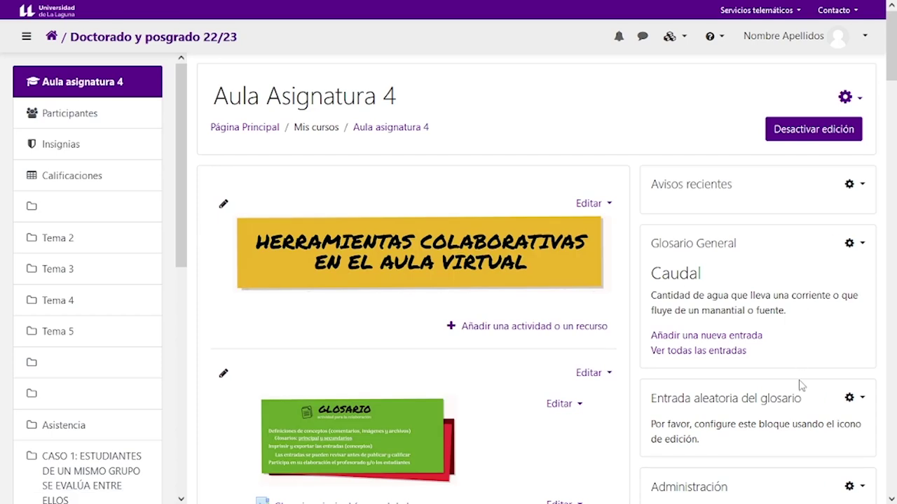
{"action": "scroll", "coordinate": [798, 350], "scroll_direction": "down", "scroll_amount": 2}
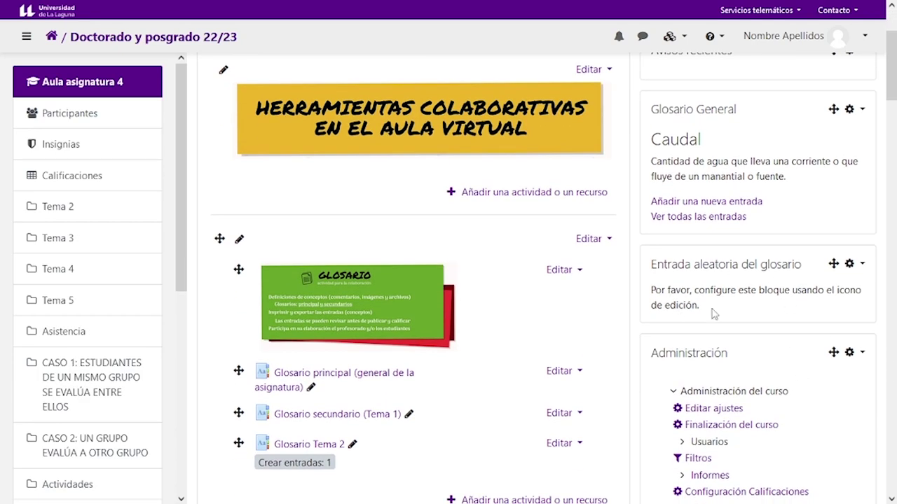
- Open the configuration of the "Entrada aleatoria del glosario" block and set its title to "Glosario Tema 1"
{"action": "left_click", "coordinate": [855, 263]}
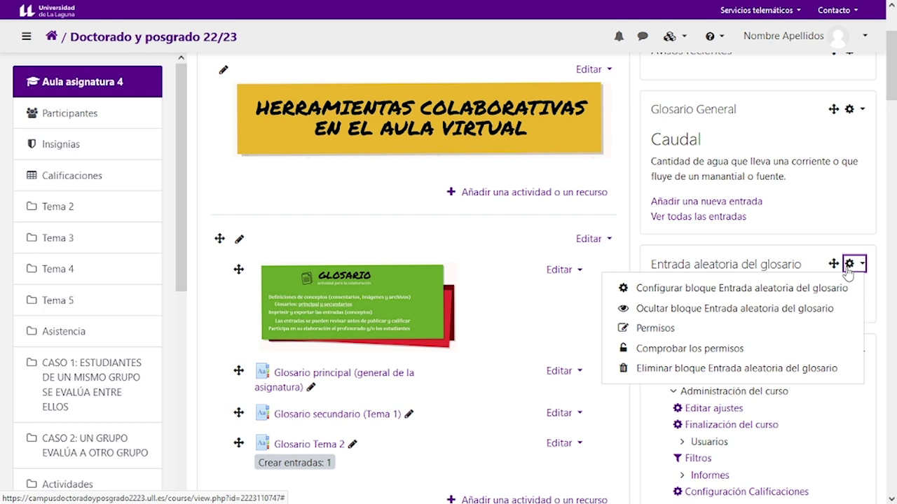
{"action": "left_click", "coordinate": [723, 290]}
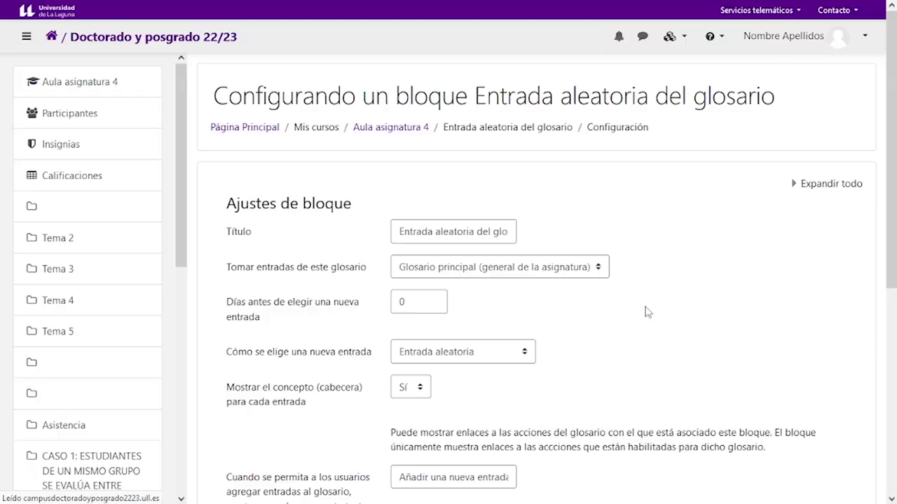
{"action": "left_click", "coordinate": [398, 231]}
{"action": "left_click_drag", "start_coordinate": [399, 231], "coordinate": [581, 238]}
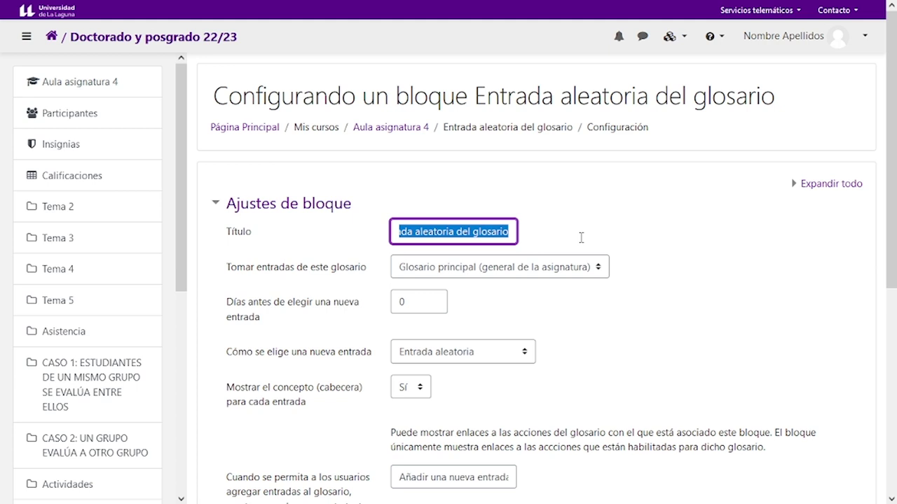
{"action": "key", "text": "BackSpace"}
{"action": "type", "text": "Glosario"}
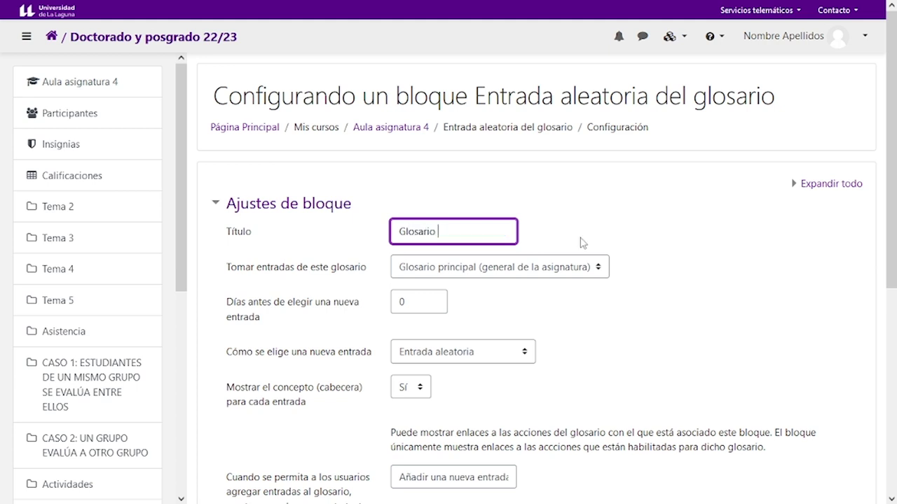
{"action": "type", "text": " Tema 1"}
- Take the block's entries from "Glosario secundario (Tema 1)" and set the days before choosing a new entry to 1
{"action": "left_click", "coordinate": [496, 271]}
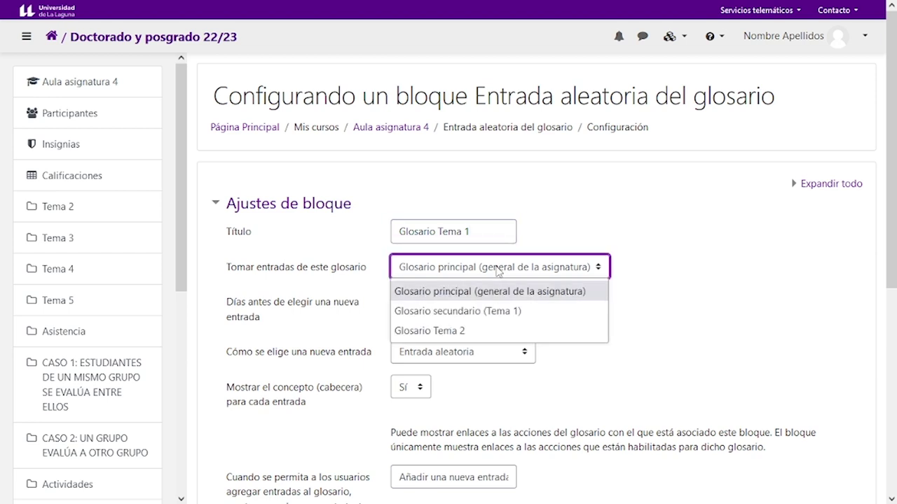
{"action": "left_click", "coordinate": [490, 311]}
{"action": "left_click", "coordinate": [546, 317]}
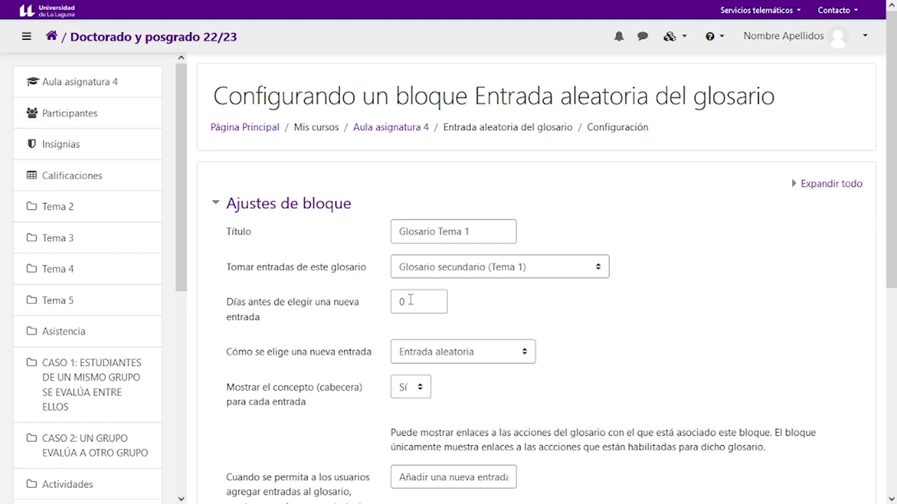
{"action": "left_click", "coordinate": [411, 300]}
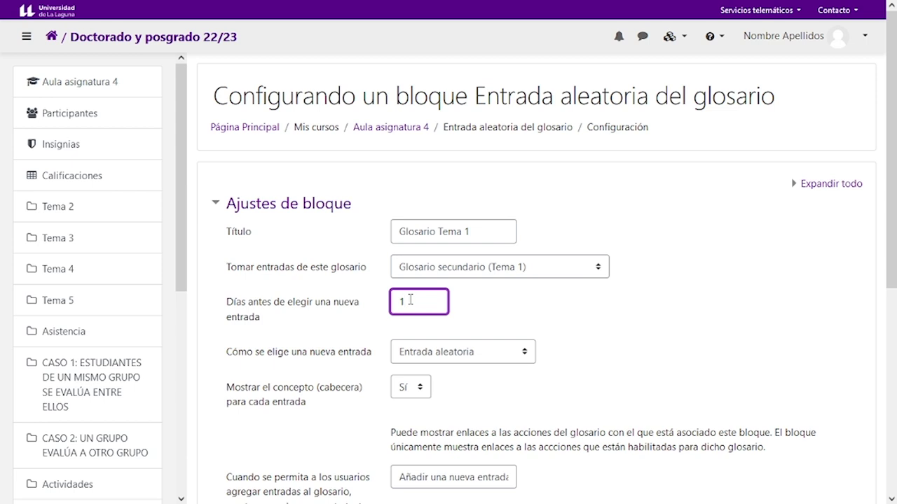
{"action": "type", "text": "1"}
- Choose "Entrada aleatoria" as the way a new entry is picked, review the remaining block settings and save the changes
{"action": "left_click", "coordinate": [498, 359]}
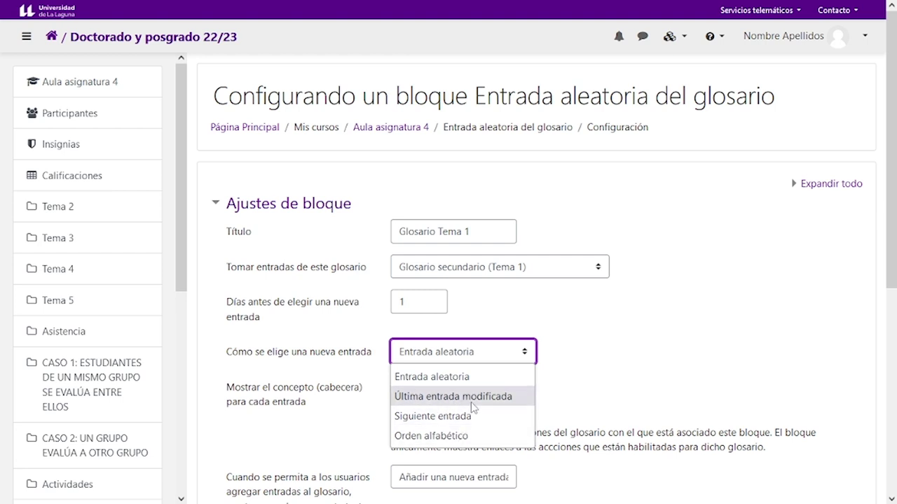
{"action": "left_click", "coordinate": [423, 377]}
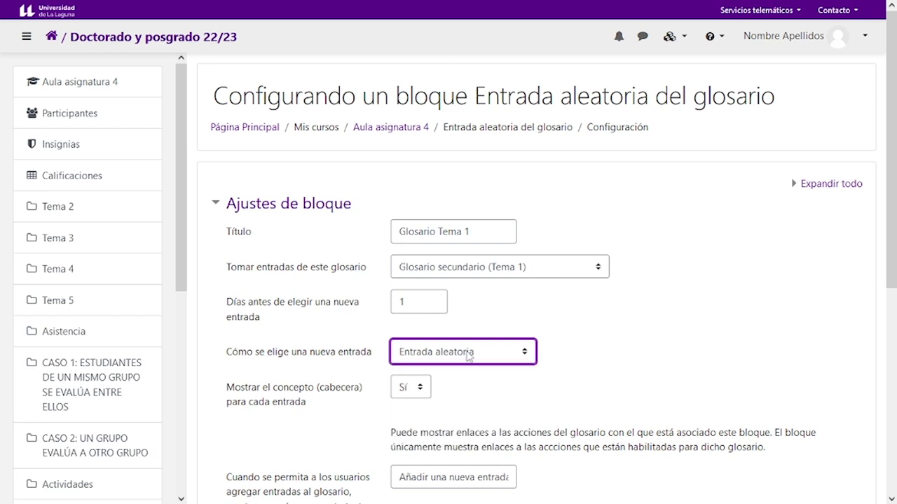
{"action": "scroll", "coordinate": [471, 357], "scroll_direction": "down", "scroll_amount": 2}
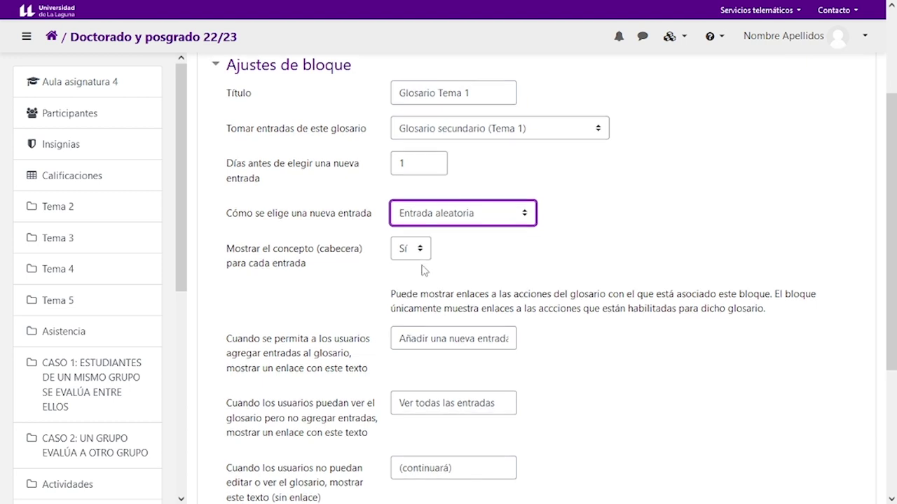
{"action": "scroll", "coordinate": [421, 262], "scroll_direction": "down", "scroll_amount": 2}
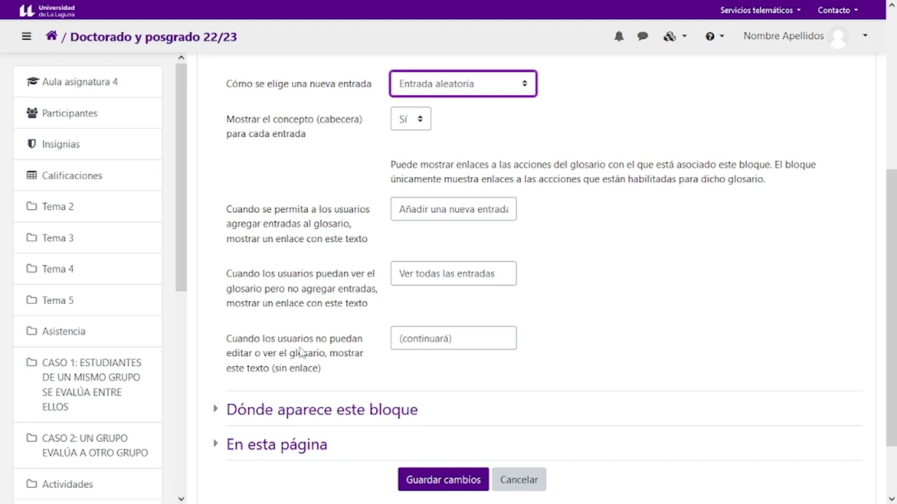
{"action": "scroll", "coordinate": [462, 368], "scroll_direction": "down", "scroll_amount": 1}
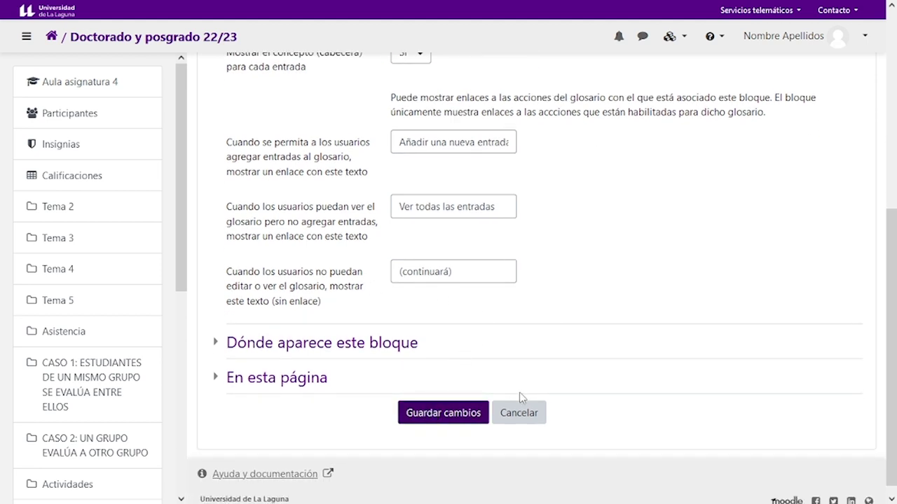
{"action": "left_click", "coordinate": [449, 414]}
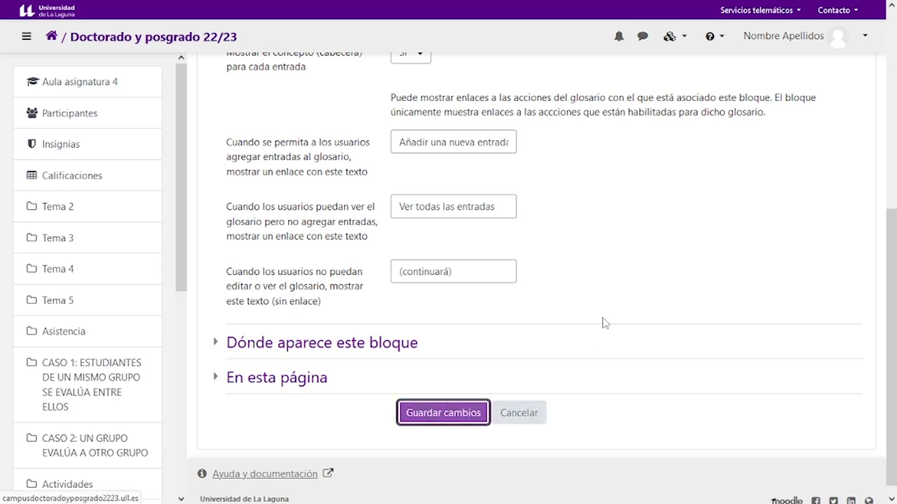
- Check the "Glosario Tema 1" block on the course page and turn off editing for the course
{"action": "scroll", "coordinate": [604, 324], "scroll_direction": "down", "scroll_amount": 2}
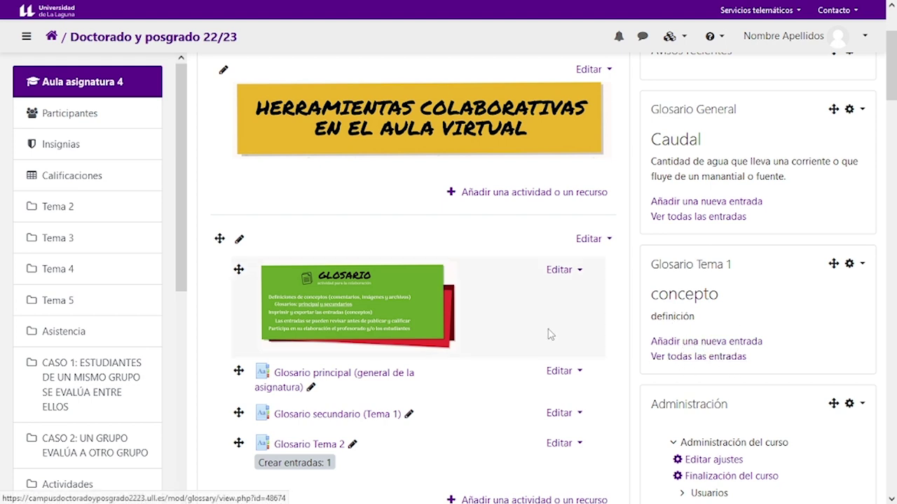
{"action": "scroll", "coordinate": [550, 329], "scroll_direction": "up", "scroll_amount": 2}
{"action": "scroll", "coordinate": [550, 329], "scroll_direction": "up", "scroll_amount": 1}
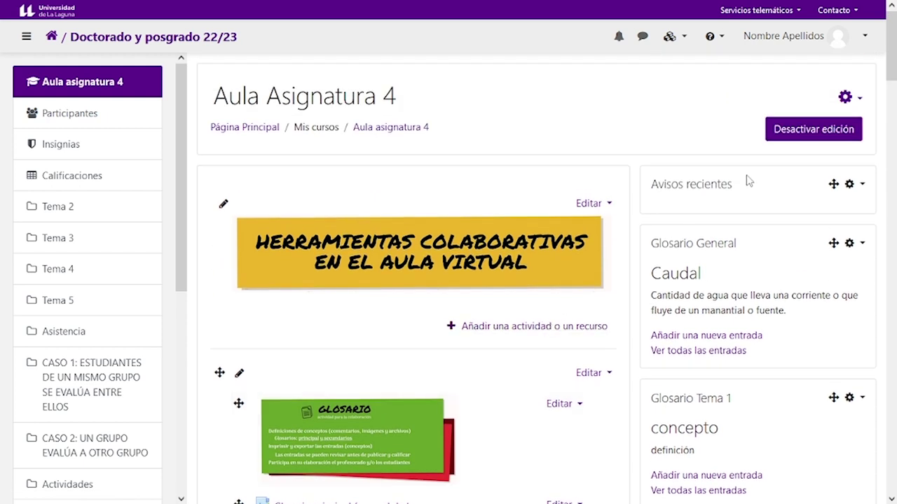
{"action": "left_click", "coordinate": [781, 137]}
{"action": "scroll", "coordinate": [472, 313], "scroll_direction": "down", "scroll_amount": 4}
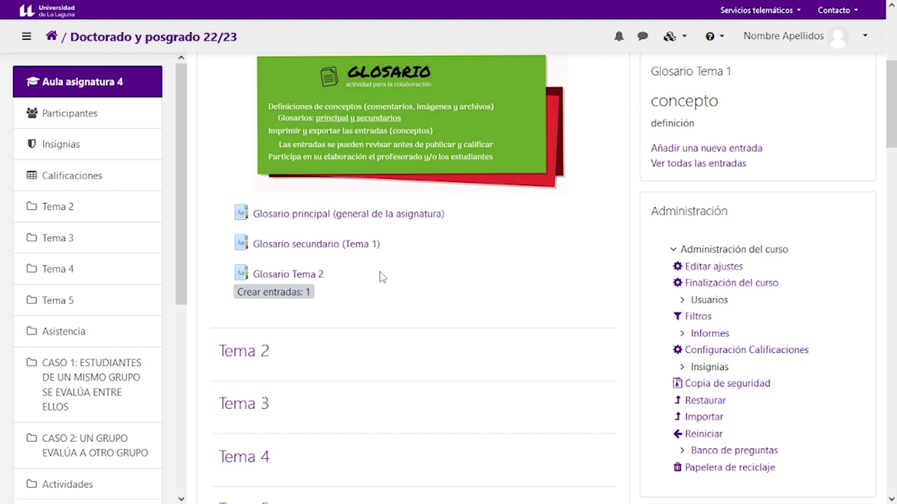
{"action": "scroll", "coordinate": [386, 276], "scroll_direction": "up", "scroll_amount": 1}
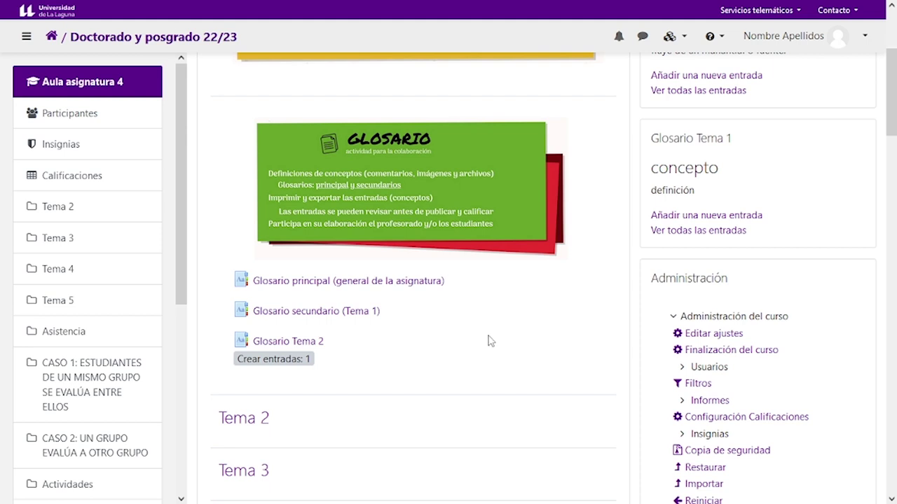
{"action": "scroll", "coordinate": [506, 341], "scroll_direction": "up", "scroll_amount": 3}
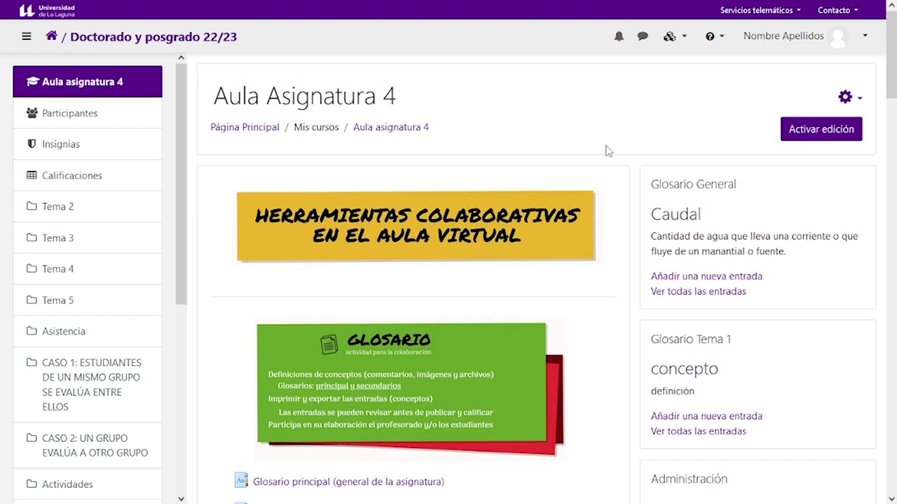
- View the help and support contact options, and open the user account options
{"action": "left_click", "coordinate": [724, 47]}
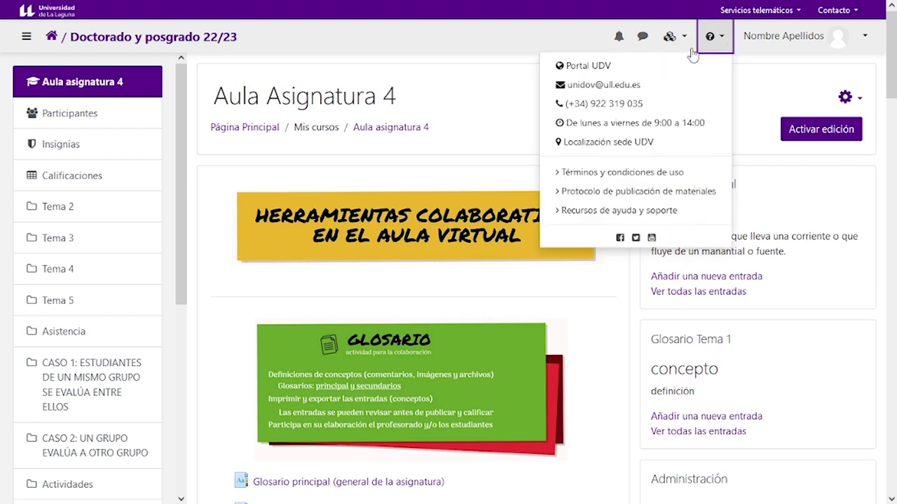
{"action": "left_click", "coordinate": [586, 319]}
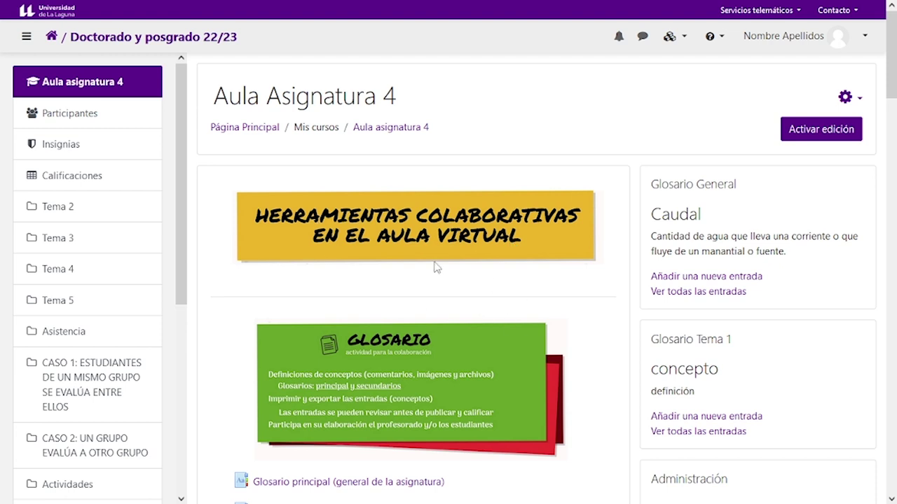
{"action": "left_click", "coordinate": [866, 37]}
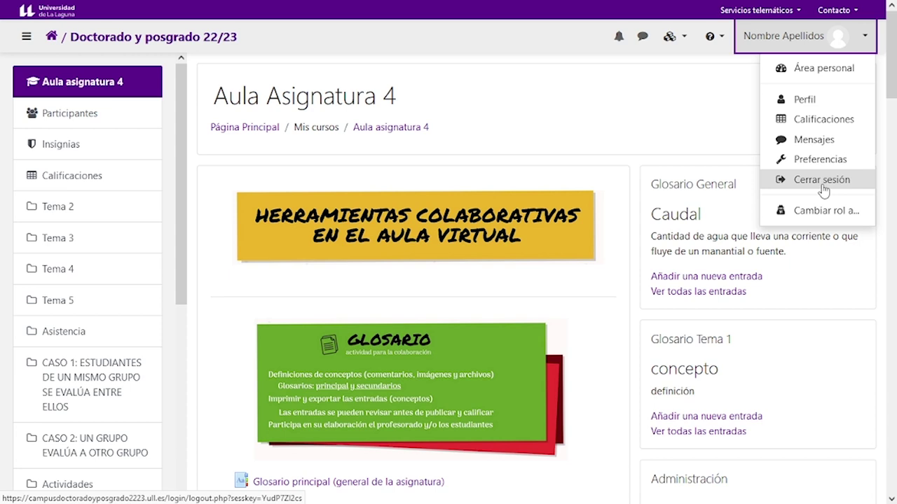